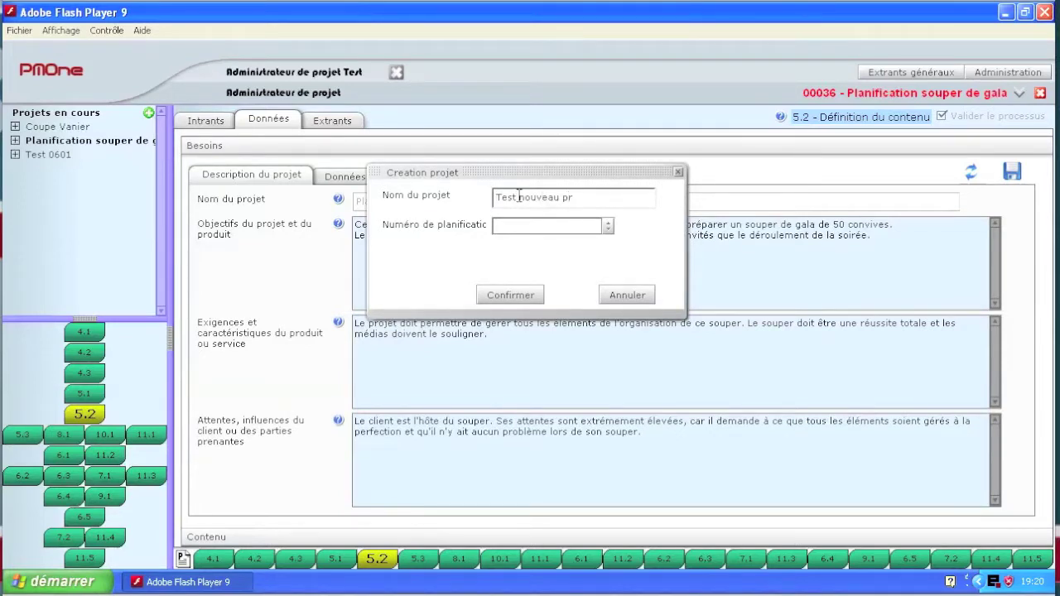
- Create a project named "Test nouveau projet" with the Tout planning option and dismiss the creation message
type("t")
left_click(607, 226)
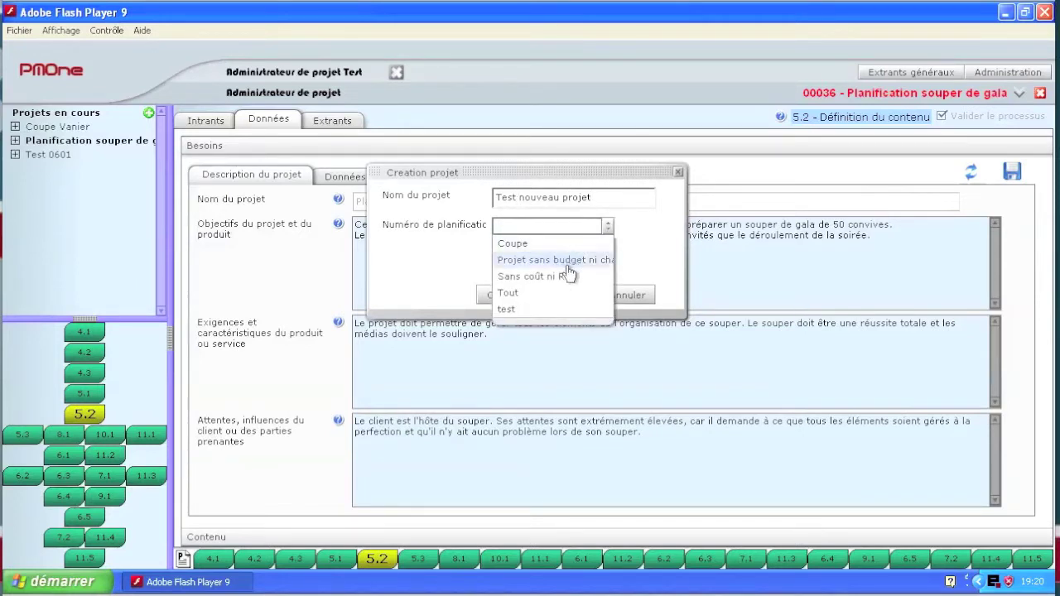
left_click(508, 294)
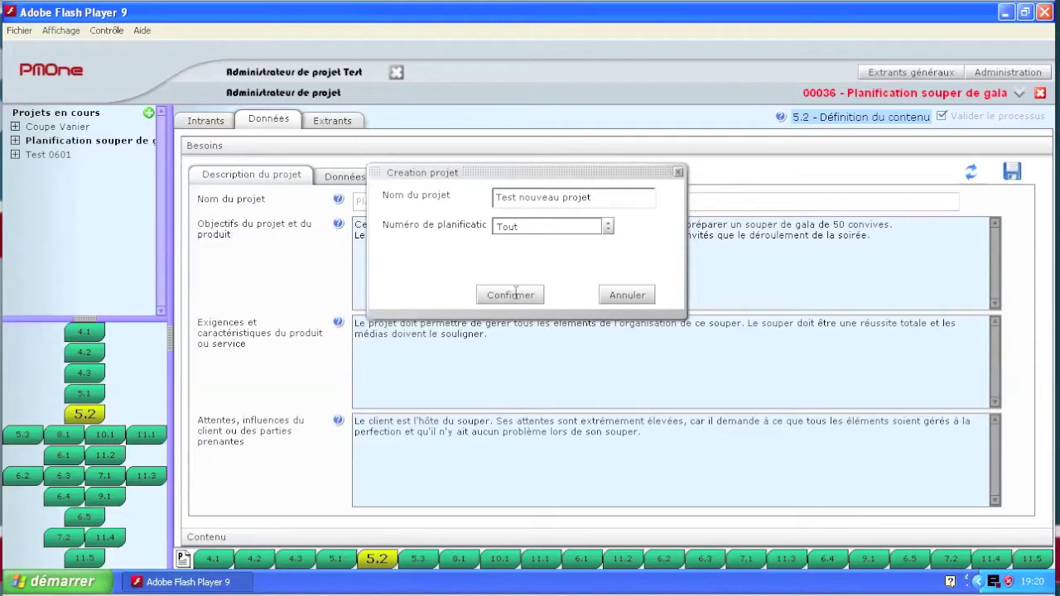
left_click(515, 294)
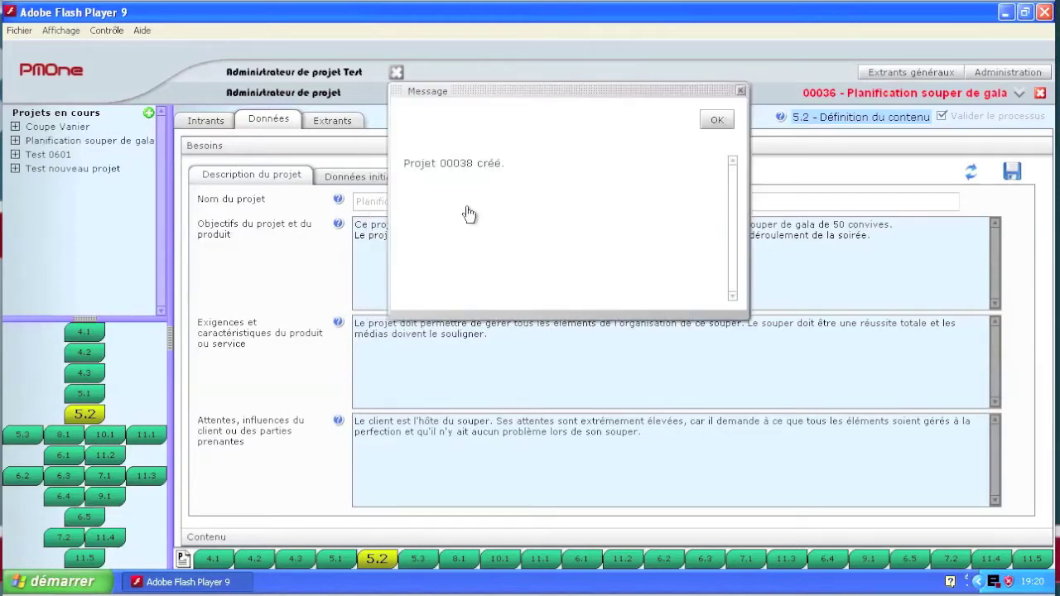
left_click(707, 123)
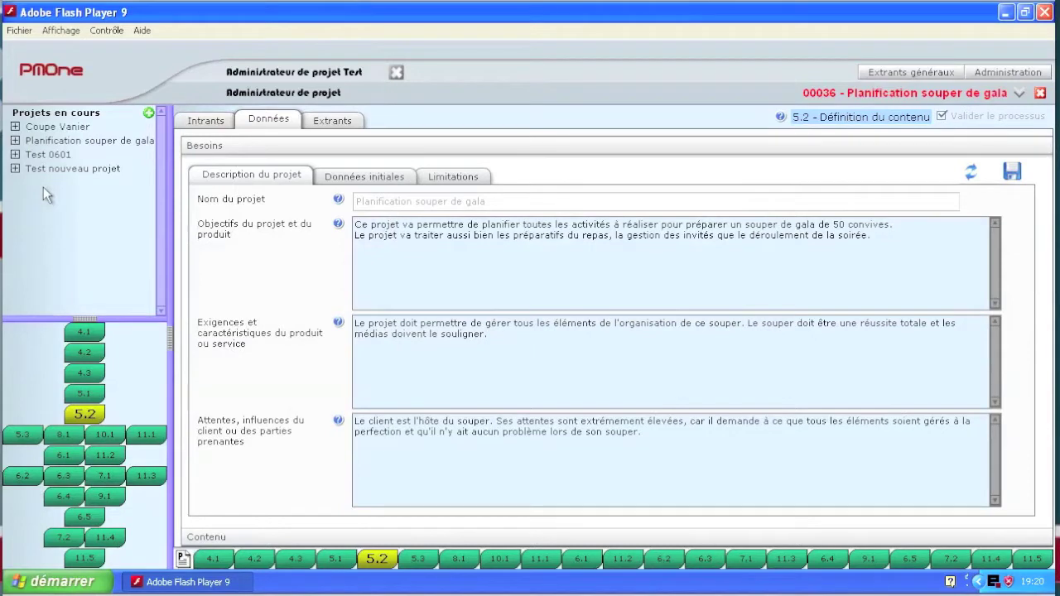
- Open Test nouveau projet at process 4.1 and enter "Les informations correspondantes" as the project's objectives or justification
left_click(87, 174)
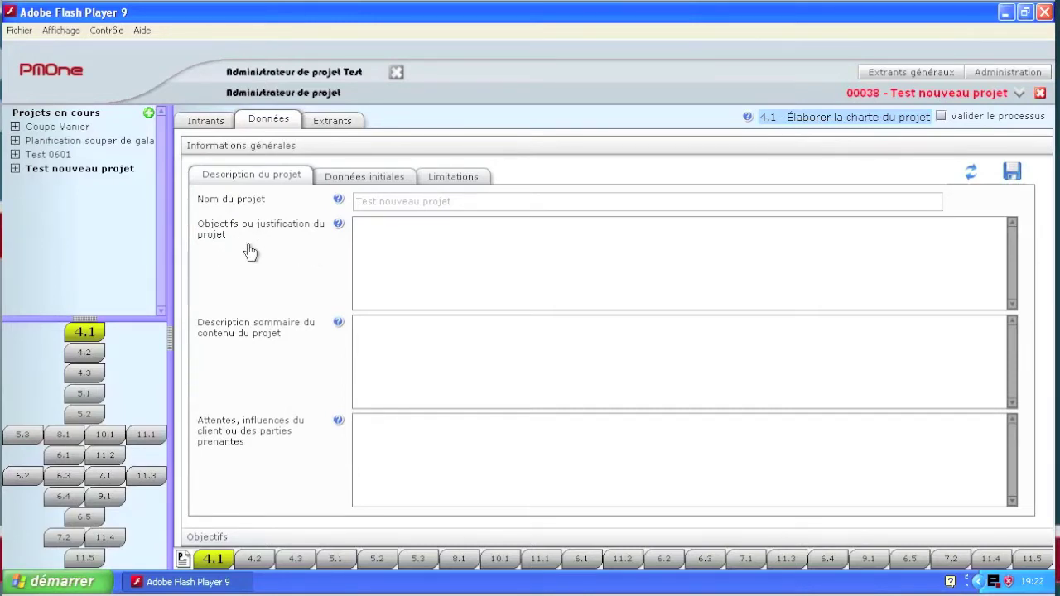
mouse_move(339, 227)
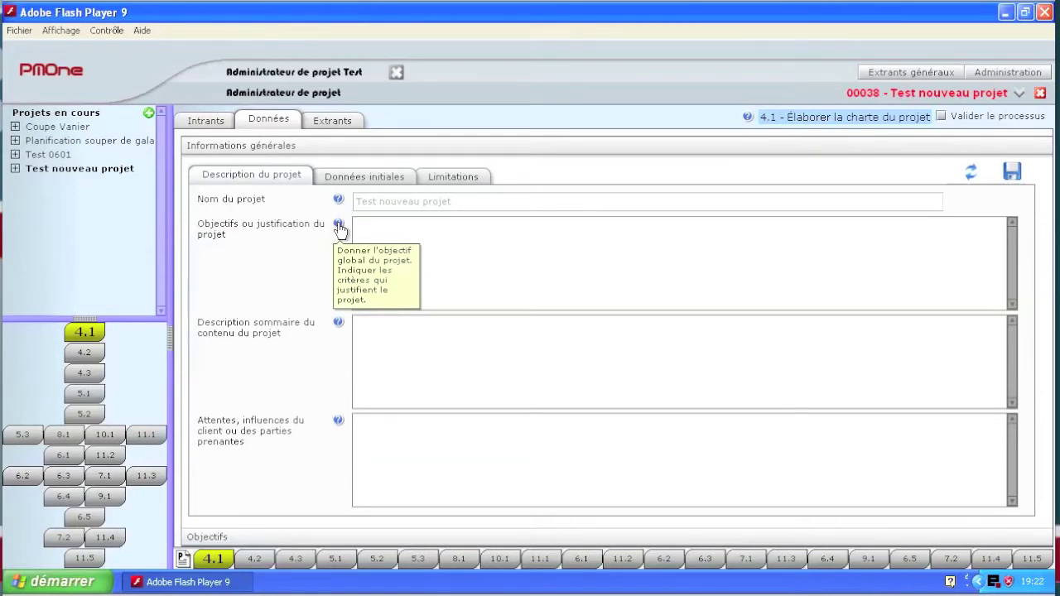
left_click(376, 229)
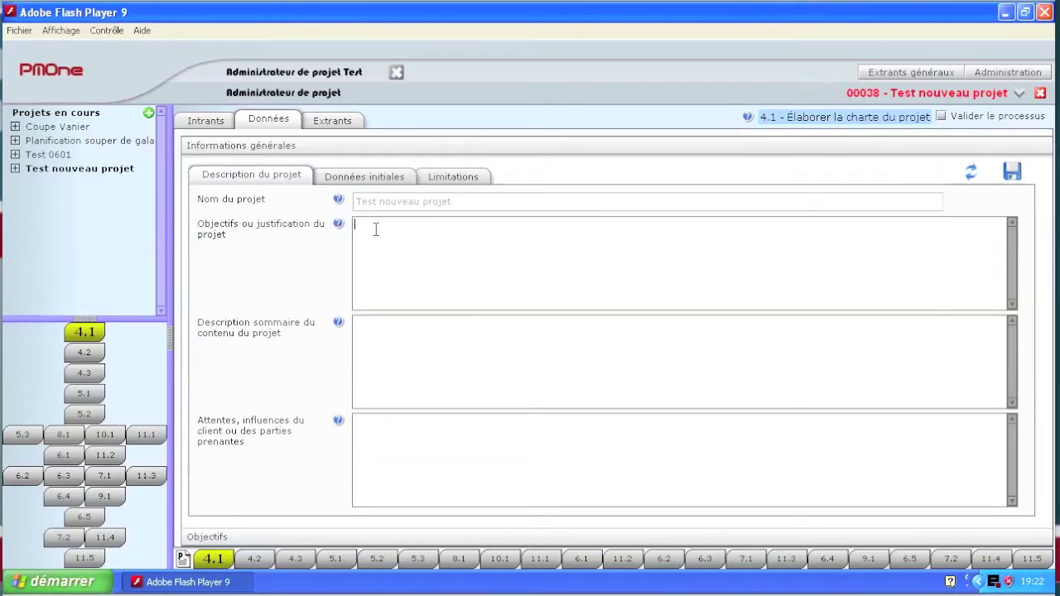
type("Les informations corree")
type("pondantes")
left_click(397, 333)
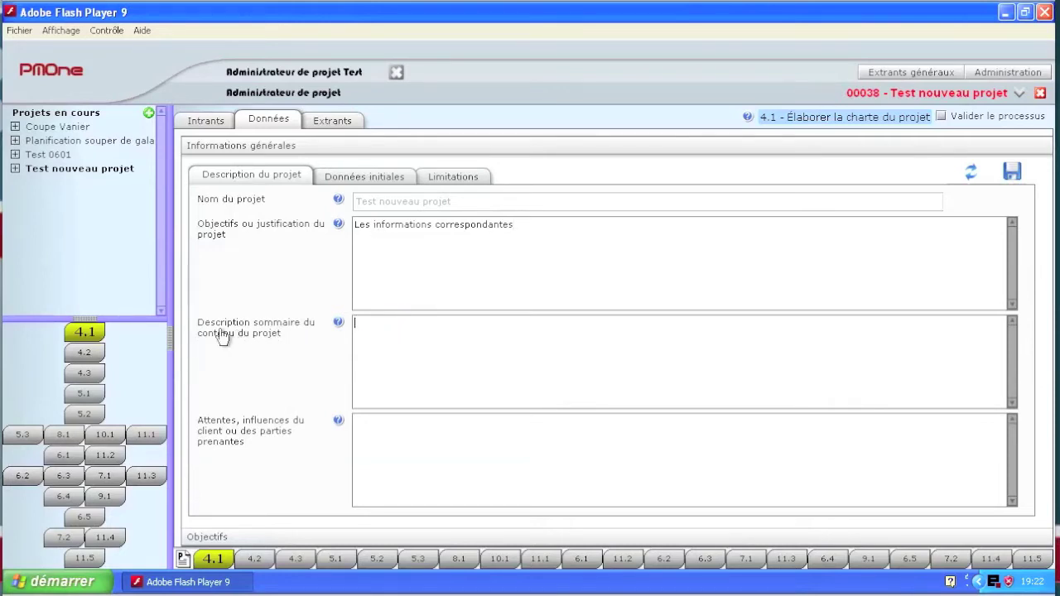
mouse_move(338, 324)
- Add a known deliverable titled "Livrable 1" with the description "Description" to the initial data
left_click(392, 189)
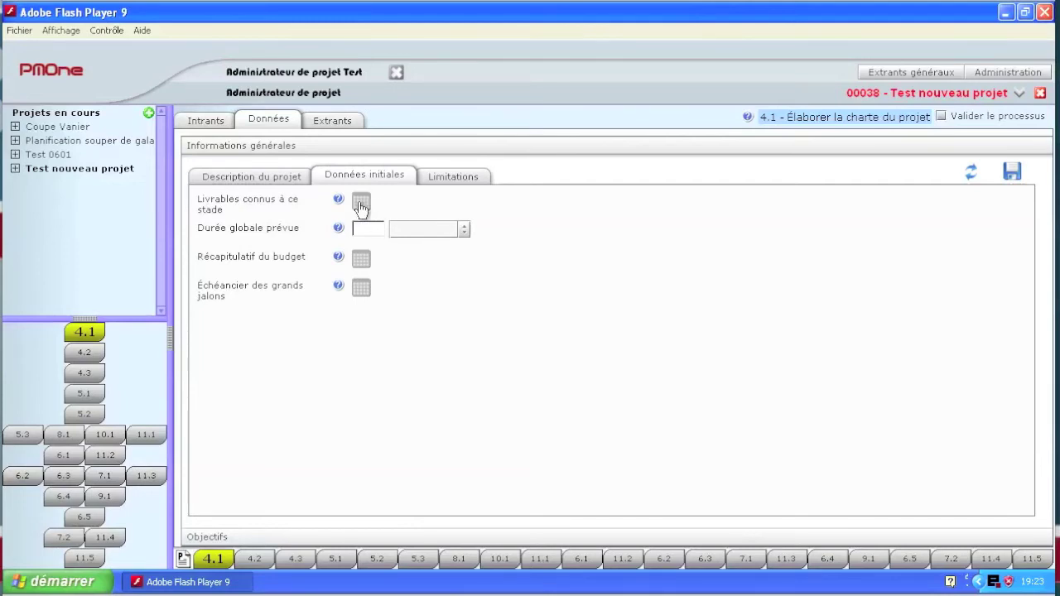
left_click(362, 204)
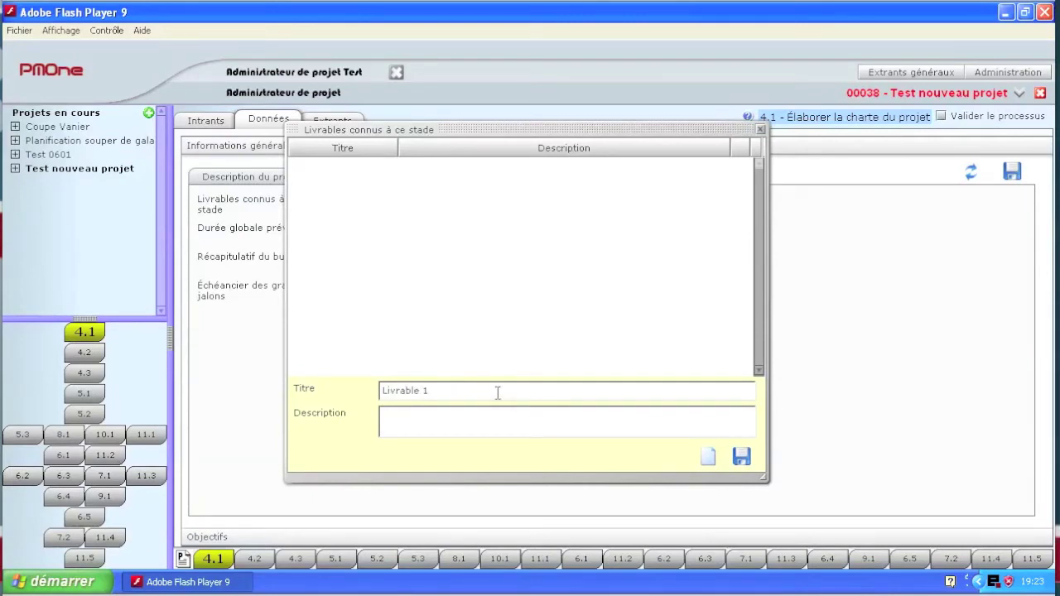
type("Description")
left_click(742, 458)
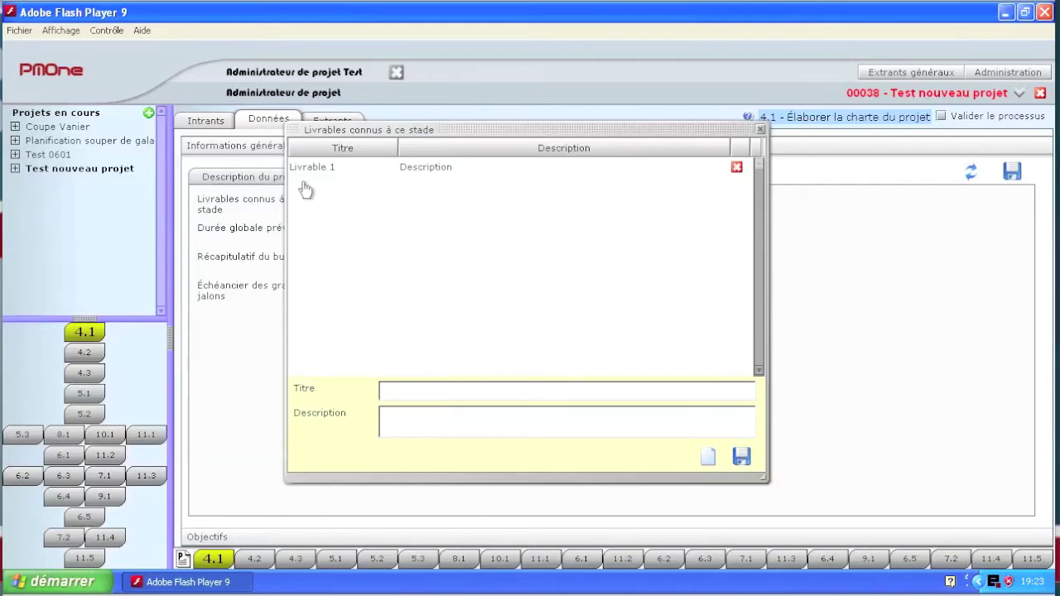
left_click(760, 133)
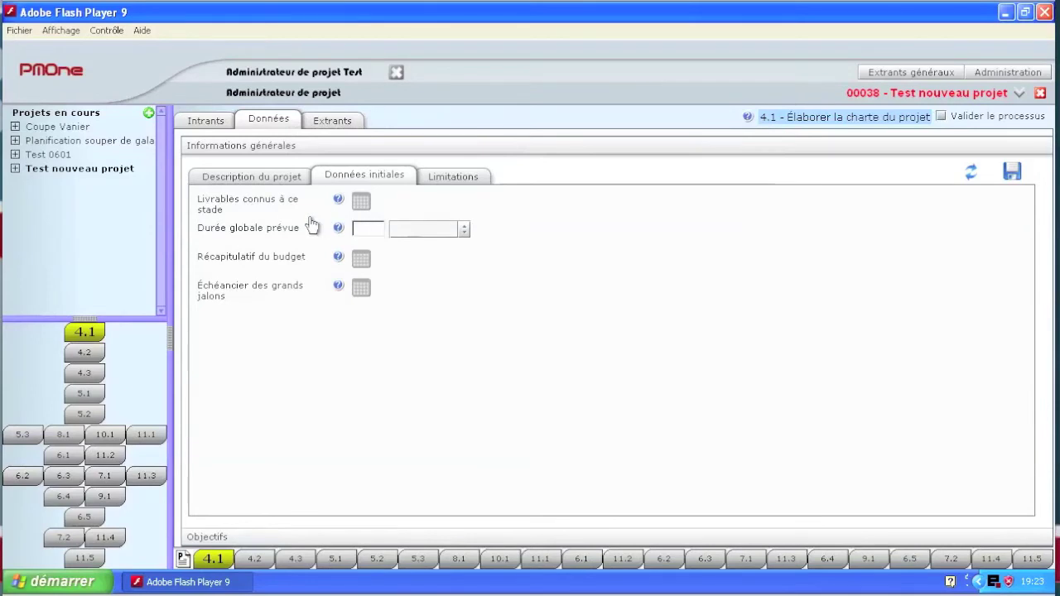
- Set the expected overall duration of the project to 5 Mois
left_click(370, 230)
type("5")
left_click(465, 235)
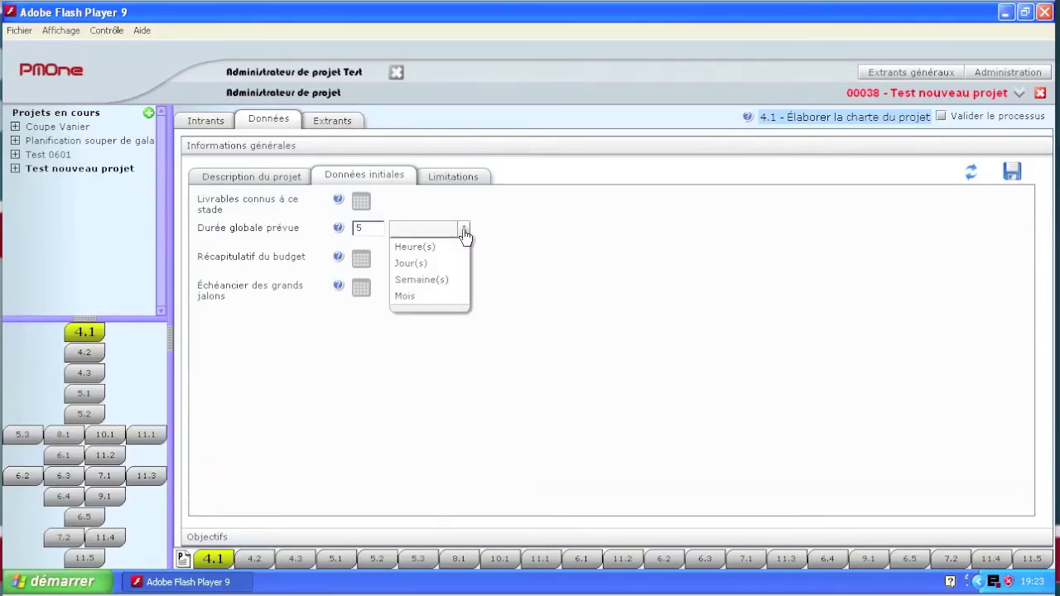
left_click(417, 304)
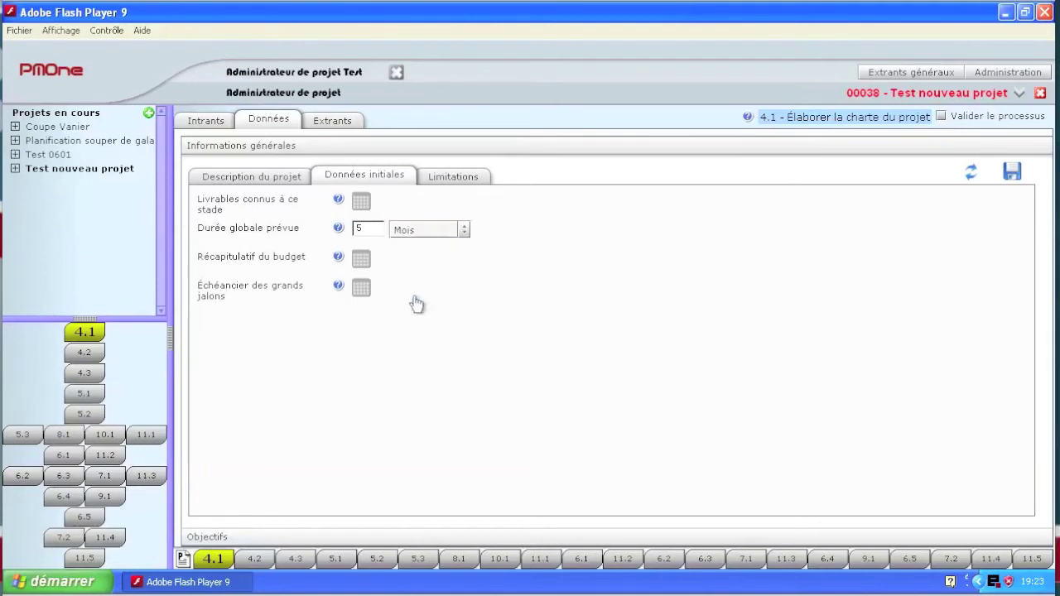
- Examine the description and cost fields of the budget summary and close it without adding an entry
left_click(361, 261)
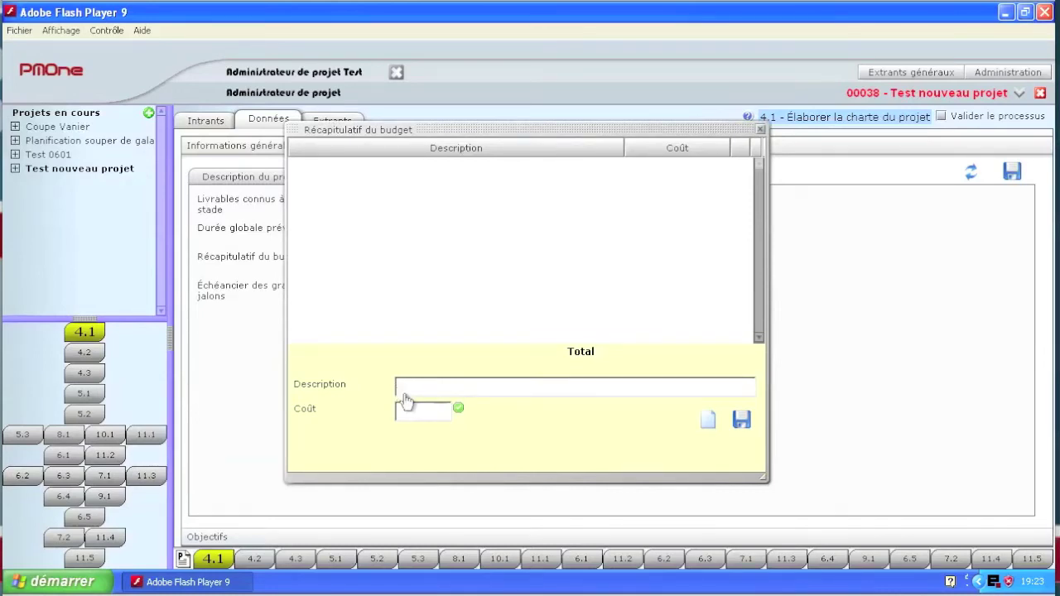
left_click(399, 386)
left_click(424, 408)
left_click(761, 130)
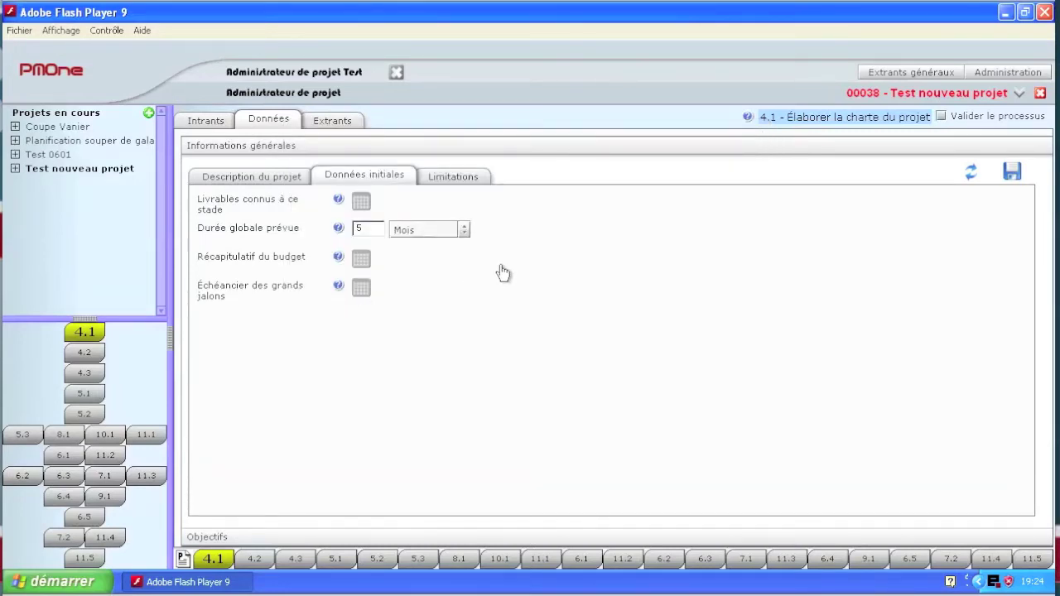
- View the project's limitations fields and the output document templates of process 4.1
left_click(450, 176)
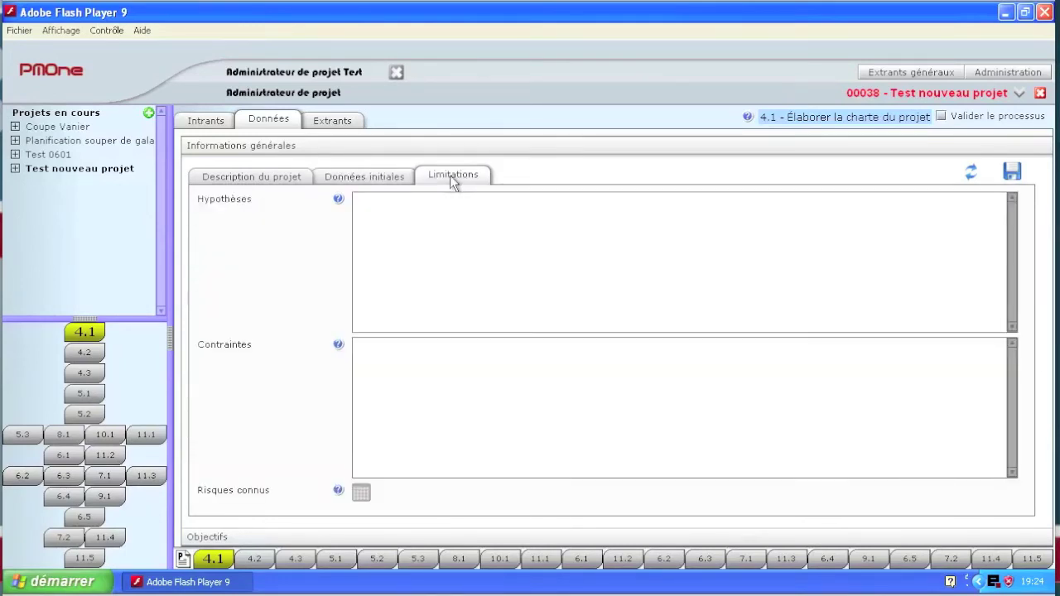
left_click(358, 177)
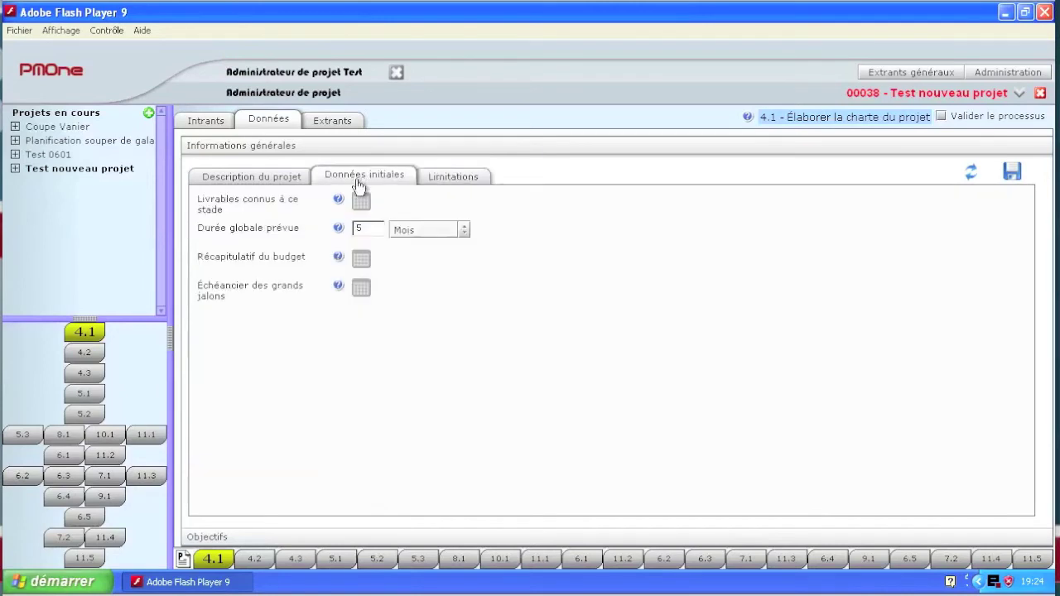
left_click(332, 122)
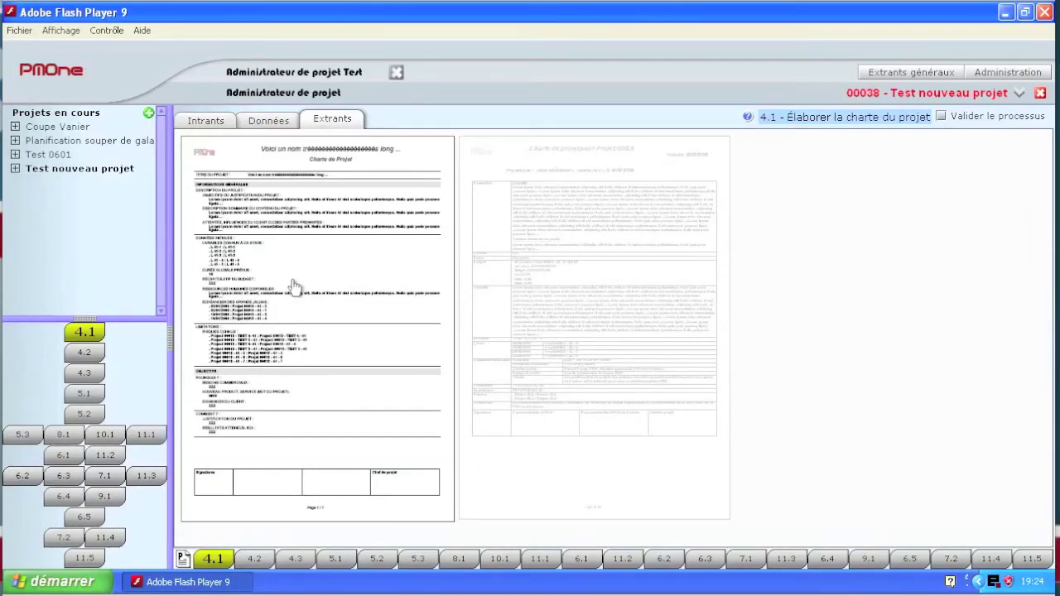
- Validate process 4.1 and fill in the summary description of the project content in process 4.2 with "description"
left_click(273, 121)
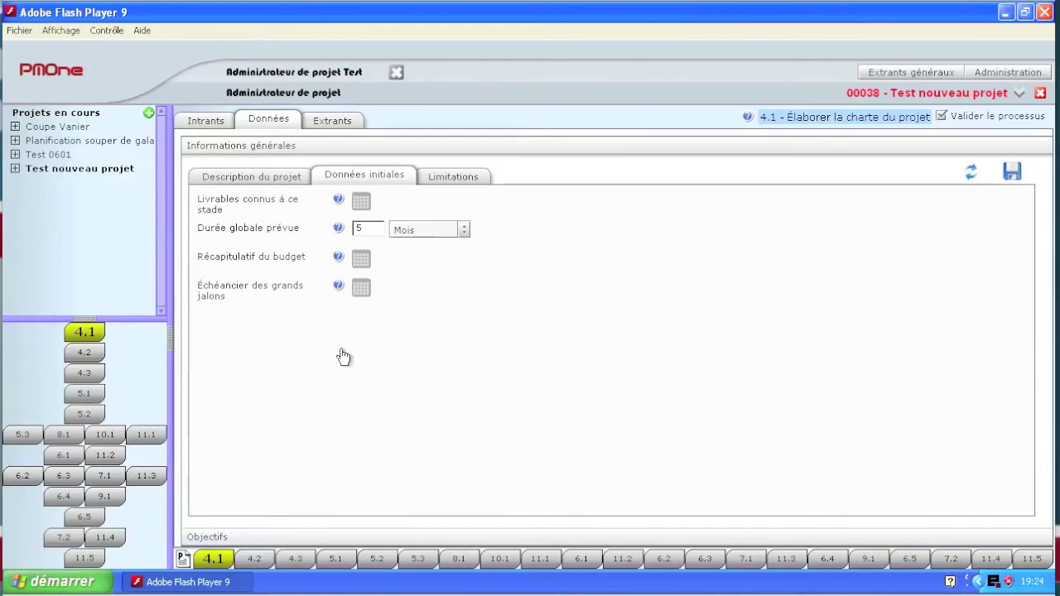
left_click(85, 354)
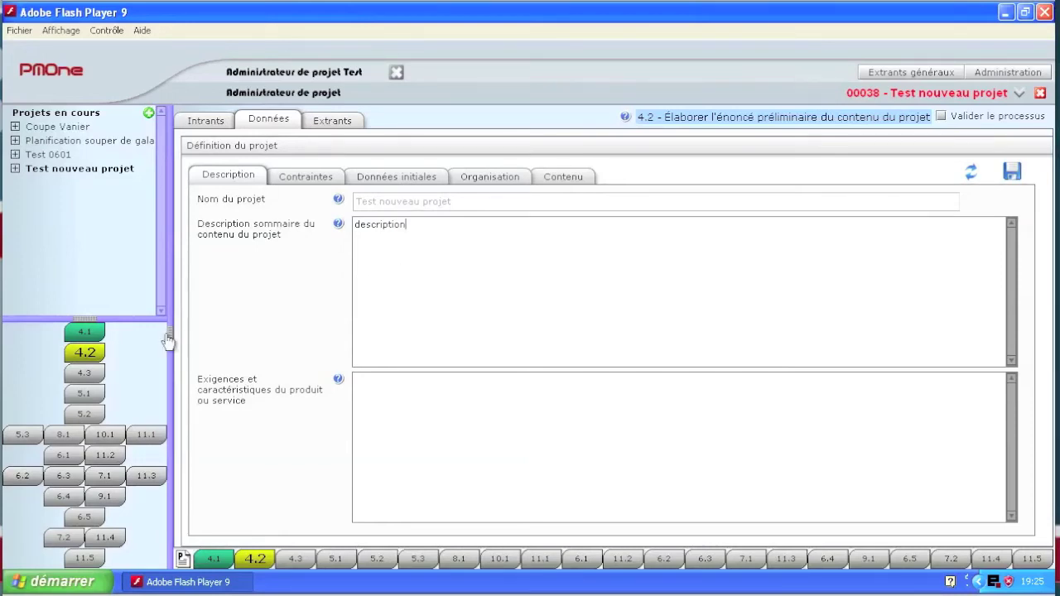
- Check the initial data and constraints of process 4.2, and return to its description
left_click(394, 179)
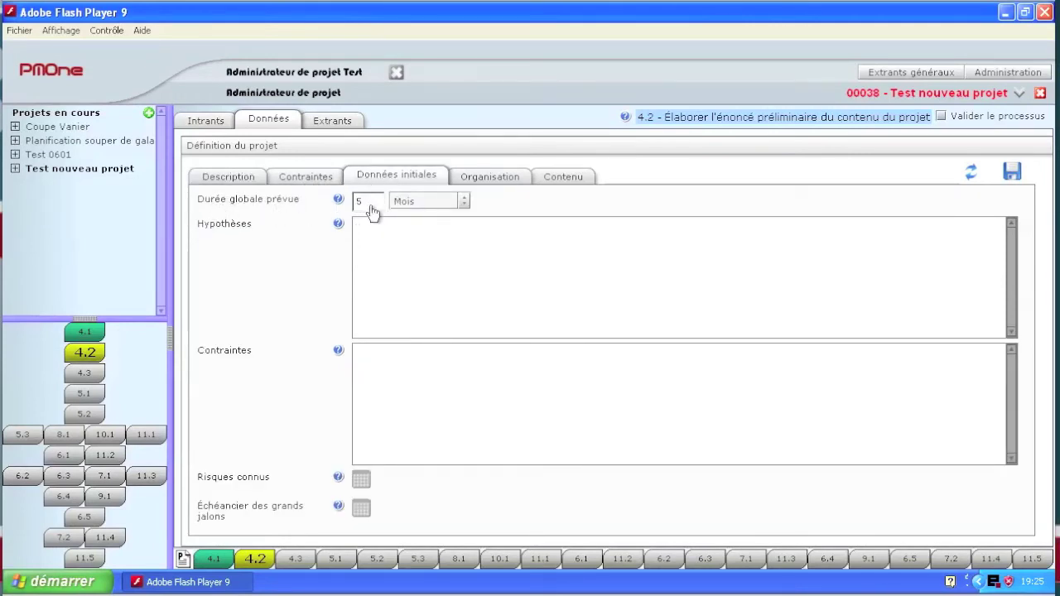
left_click(317, 182)
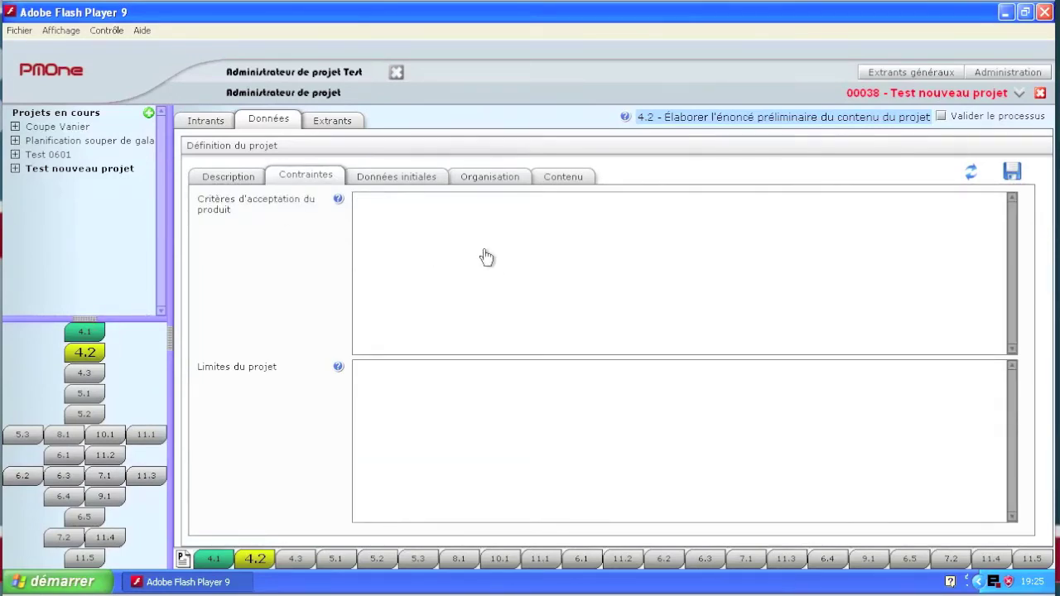
left_click(229, 180)
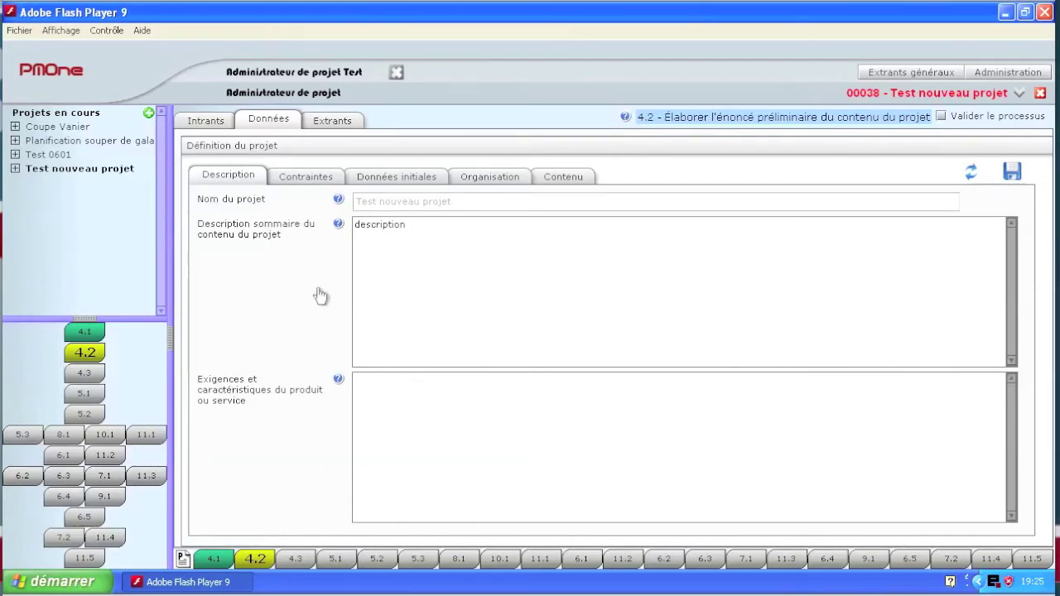
- Change the summary description in process 4.3 to "description sommaire du contenu" and return to process 4.2
left_click(86, 375)
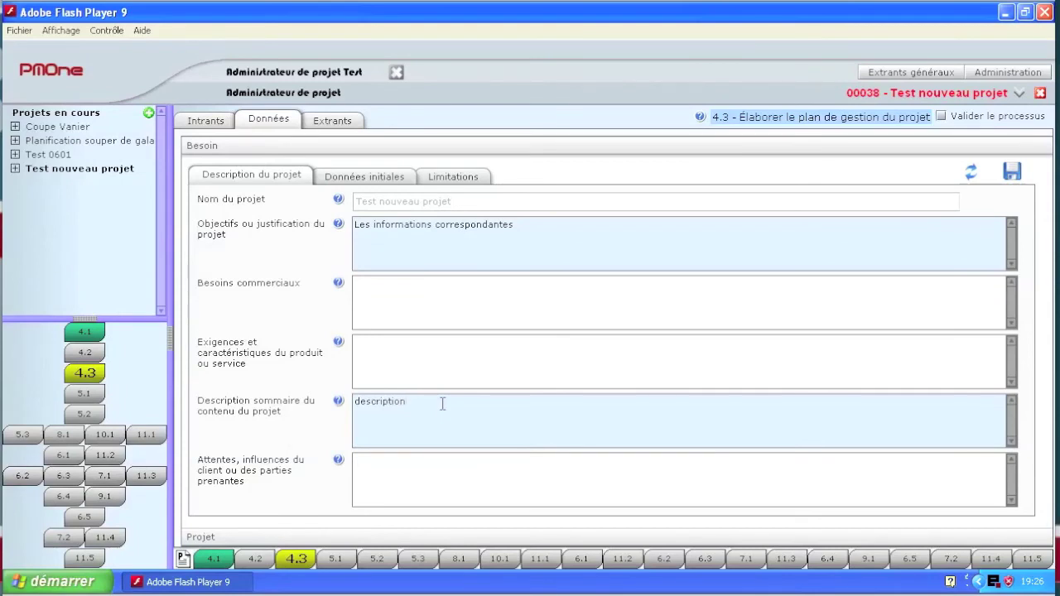
type("so")
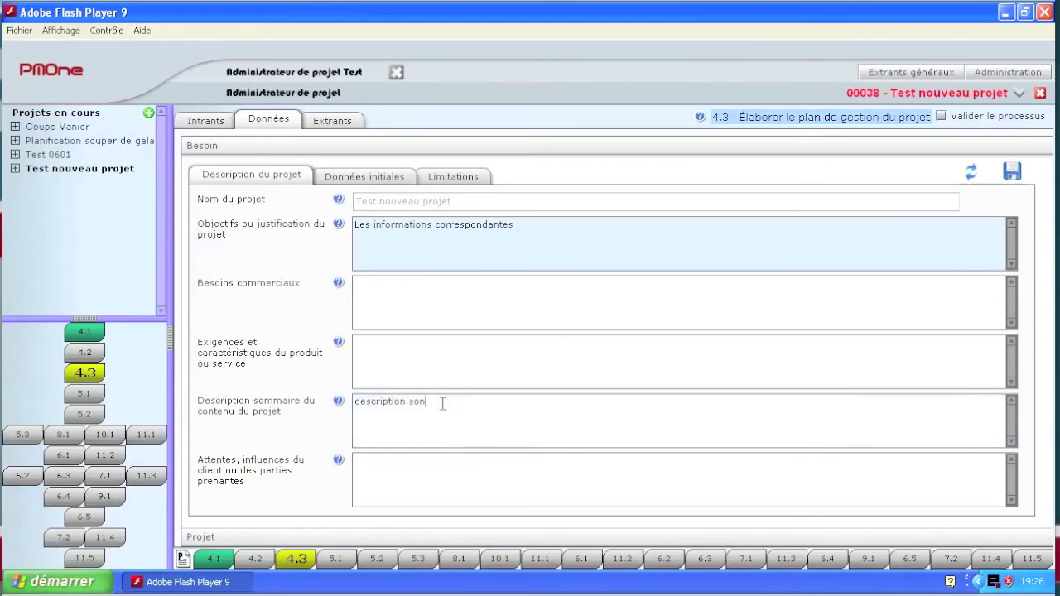
type("maire du contenu")
left_click(84, 354)
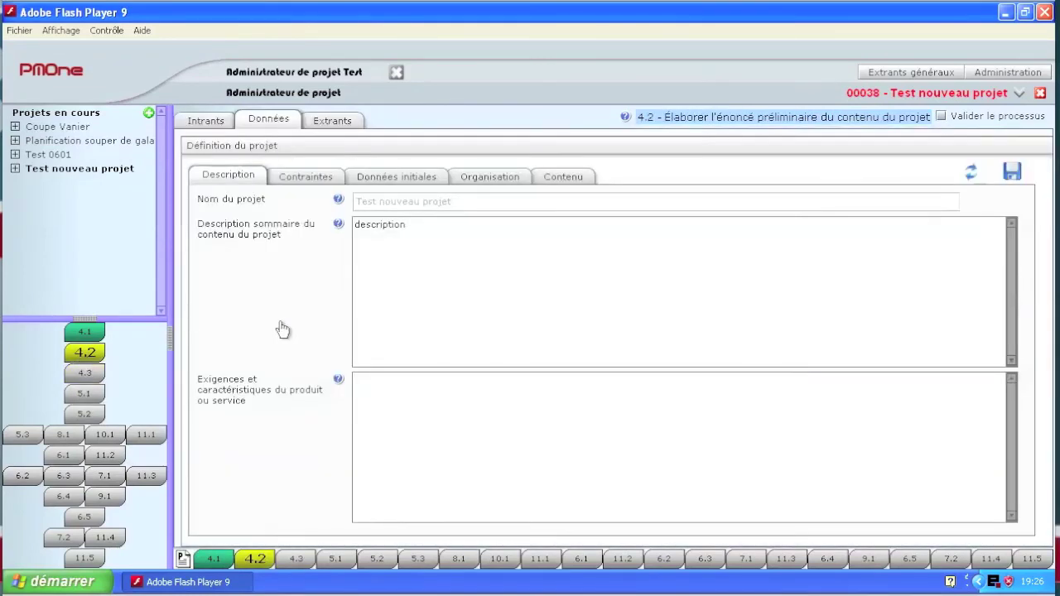